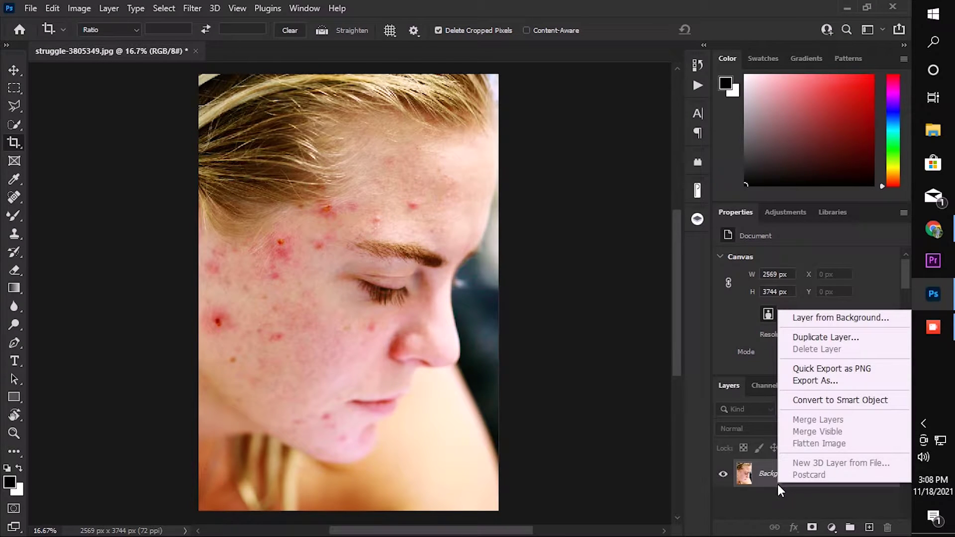
# Step: Duplicate the Background layer into a Background copy layer above the original
pyautogui.click(775, 485)
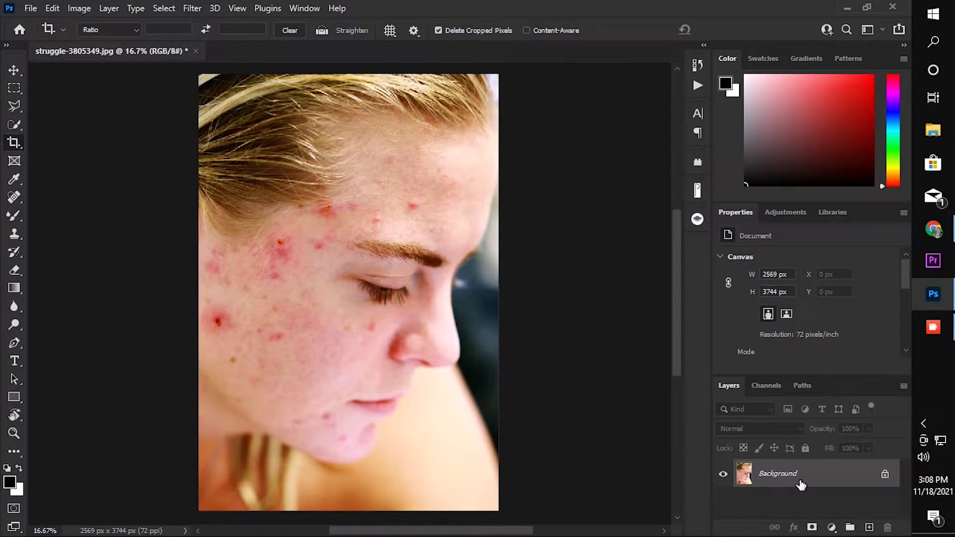
pyautogui.moveTo(802, 485); pyautogui.dragTo(880, 535)
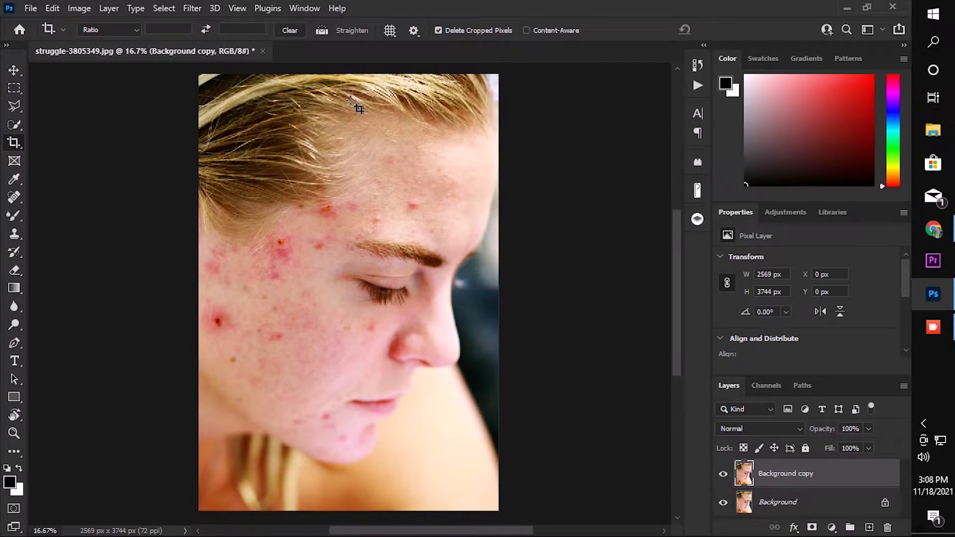
pyautogui.click(12, 74)
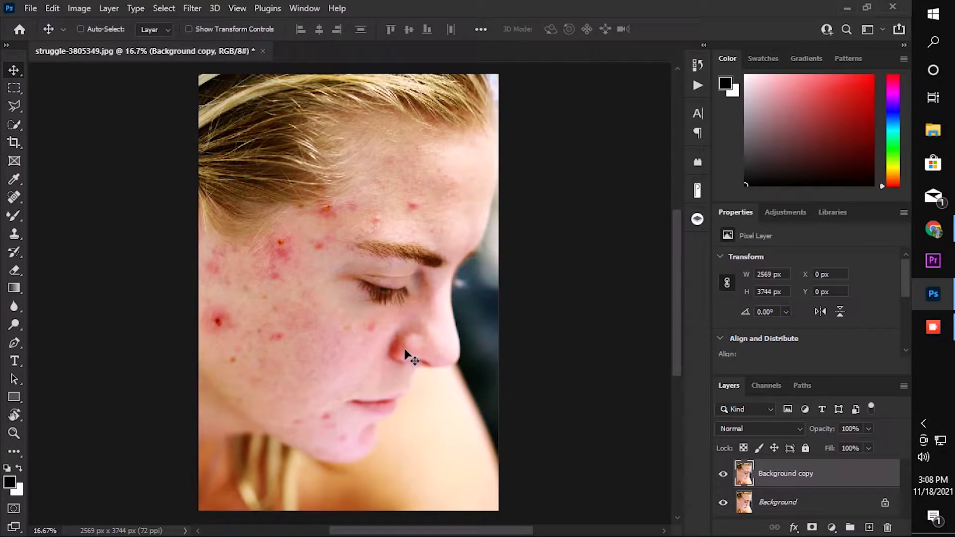
pyautogui.click(10, 199)
# Step: Select the Spot Healing Brush, zoom in, and heal the red pimples on the cheek
pyautogui.rightClick(11, 199)
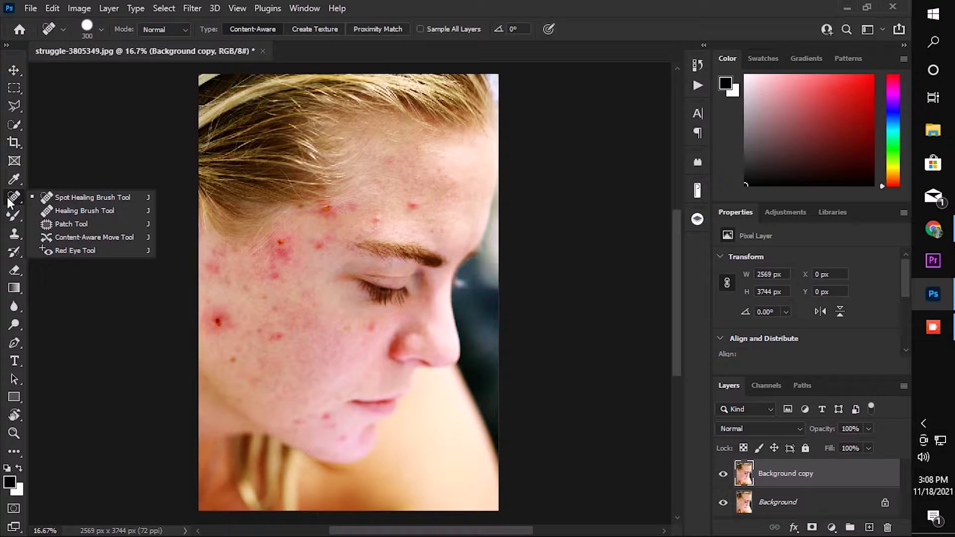
pyautogui.click(106, 197)
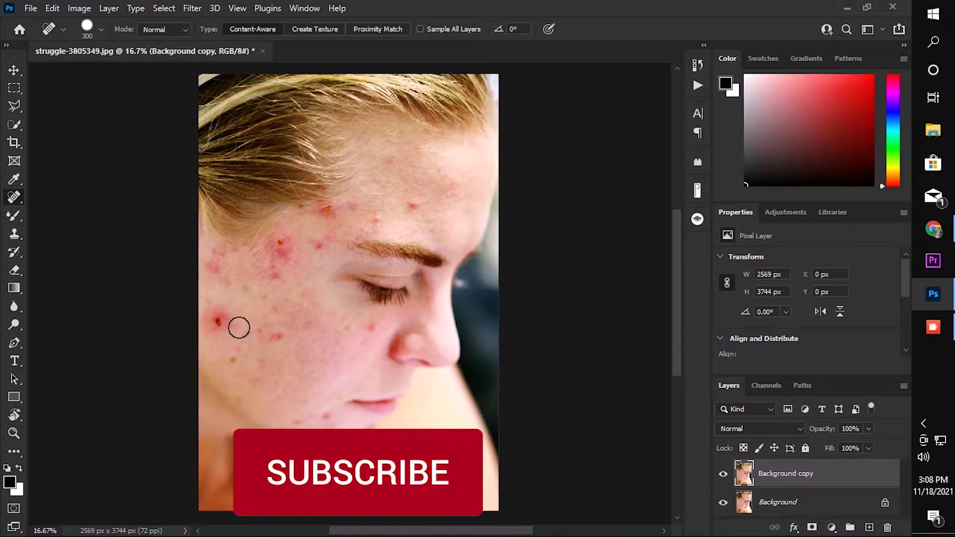
pyautogui.hotkey('ctrl', '+')
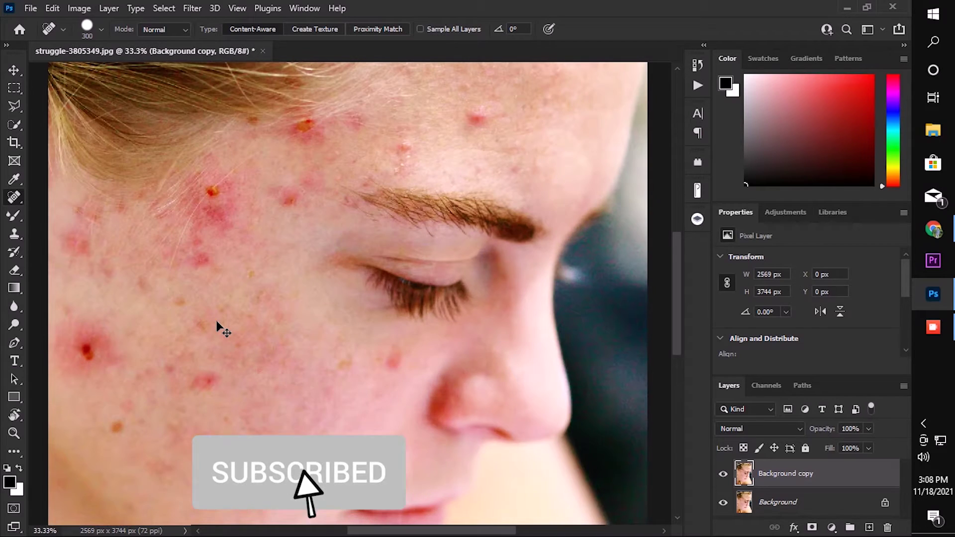
pyautogui.moveTo(190, 388); pyautogui.dragTo(295, 362)
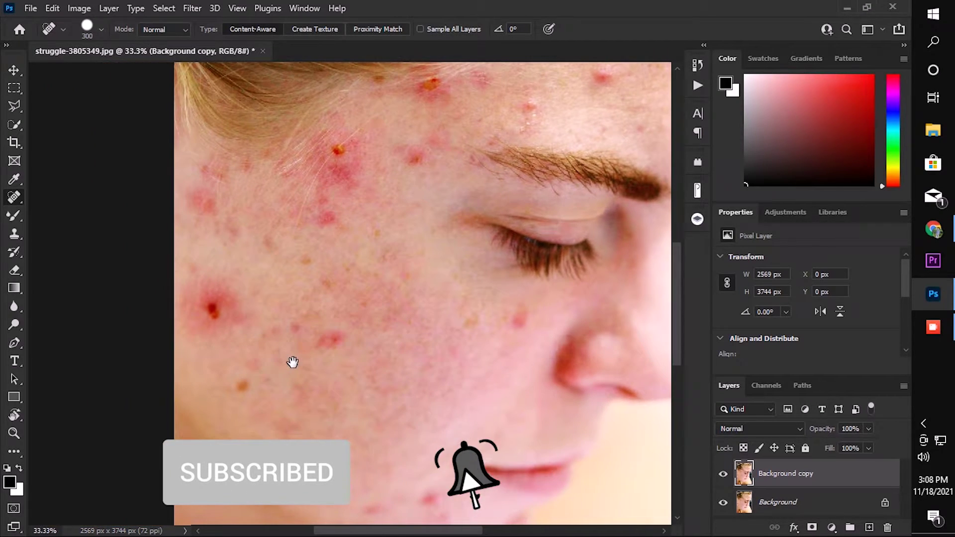
pyautogui.click(212, 312)
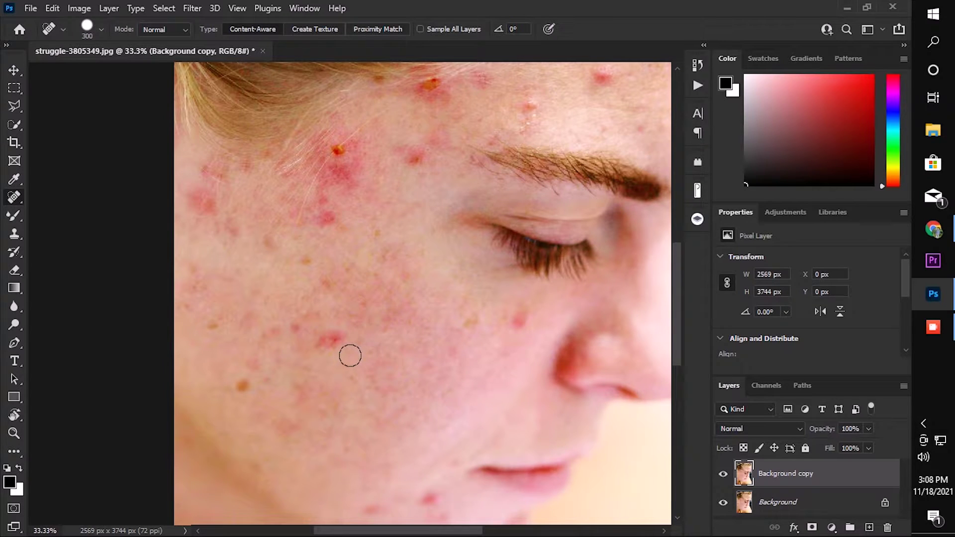
pyautogui.press('[')
pyautogui.press('[')
pyautogui.press('[')
pyautogui.click(335, 339)
pyautogui.click(294, 336)
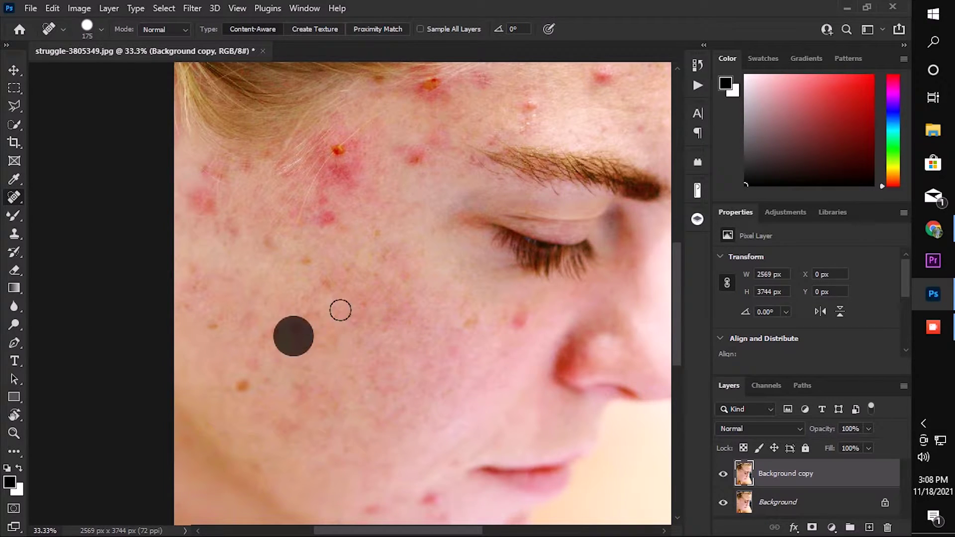
# Step: Heal the blemishes along the temple, near the eyebrow and on the forehead
pyautogui.click(326, 213)
pyautogui.press(']')
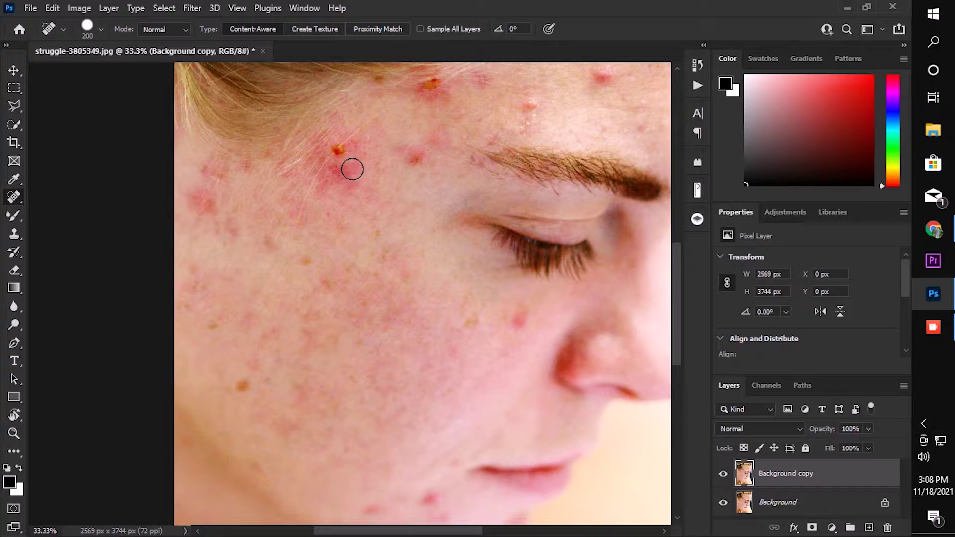
pyautogui.click(348, 158)
pyautogui.moveTo(385, 127); pyautogui.dragTo(302, 225)
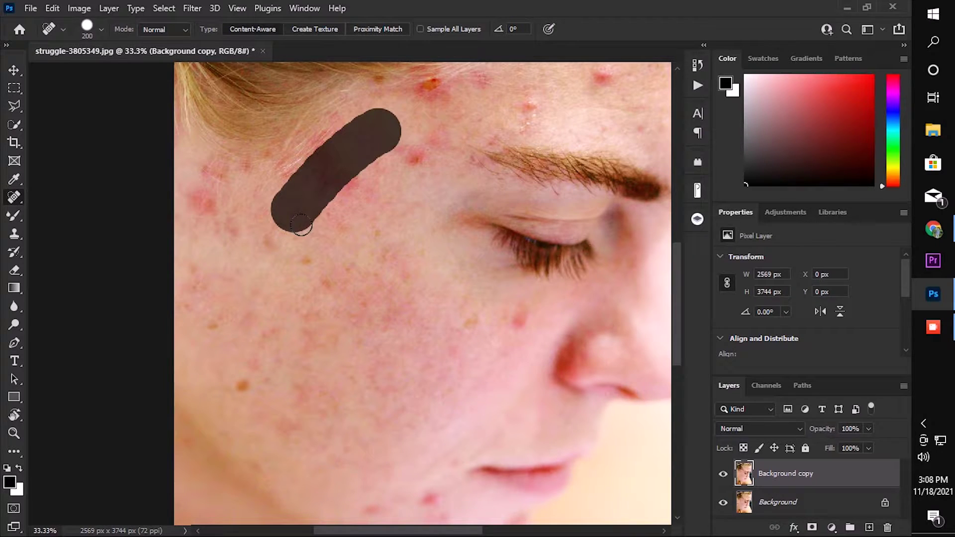
pyautogui.moveTo(442, 150); pyautogui.dragTo(345, 211)
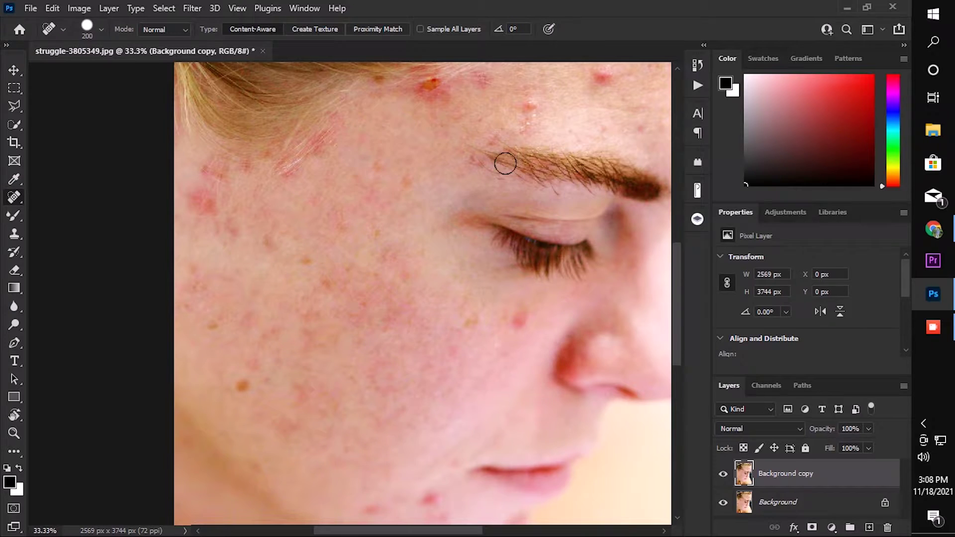
pyautogui.moveTo(486, 167); pyautogui.dragTo(422, 218)
pyautogui.click(424, 194)
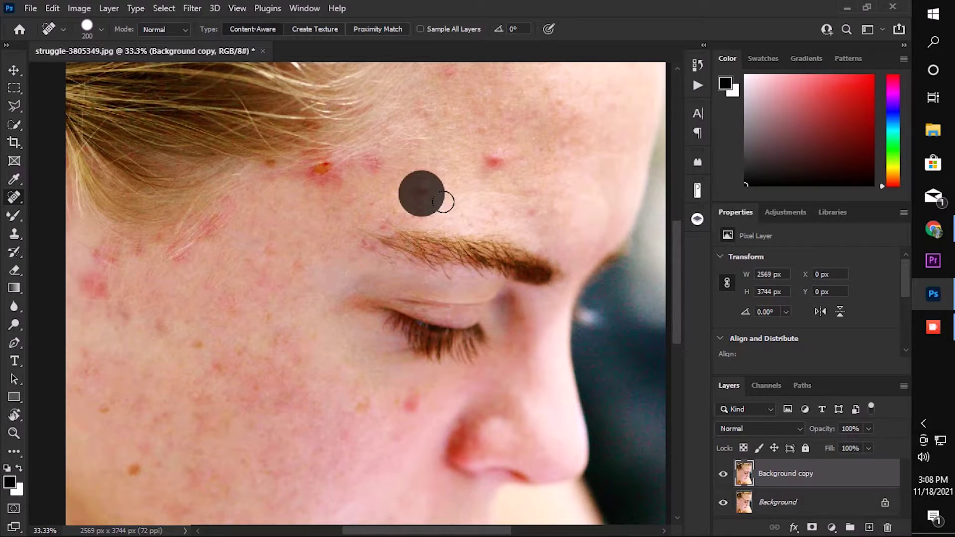
pyautogui.click(498, 163)
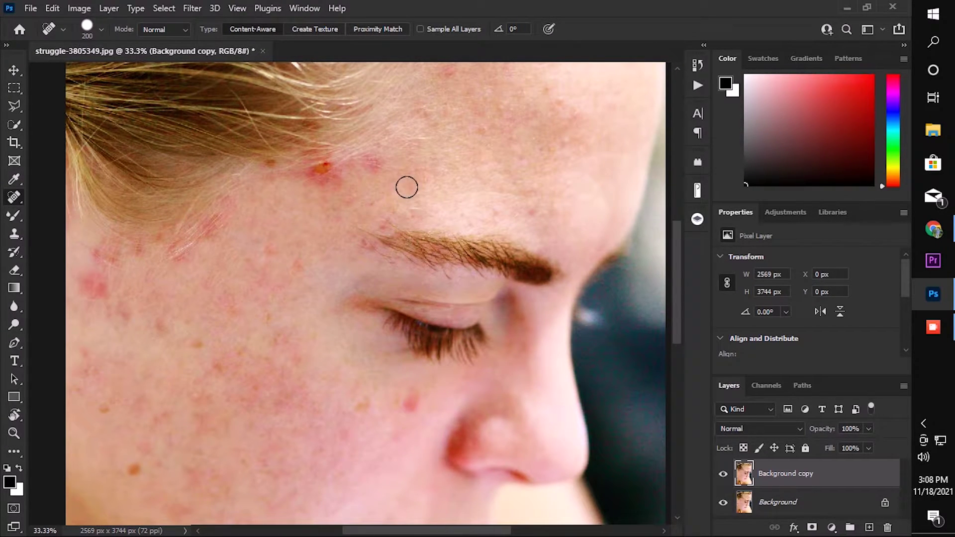
# Step: Heal the remaining temple and forehead blemishes with the Spot Healing Brush
pyautogui.click(395, 176)
pyautogui.moveTo(357, 192)
pyautogui.mouseDown()
pyautogui.moveTo(309, 196)
pyautogui.moveTo(328, 178)
pyautogui.moveTo(290, 191)
pyautogui.mouseUp()
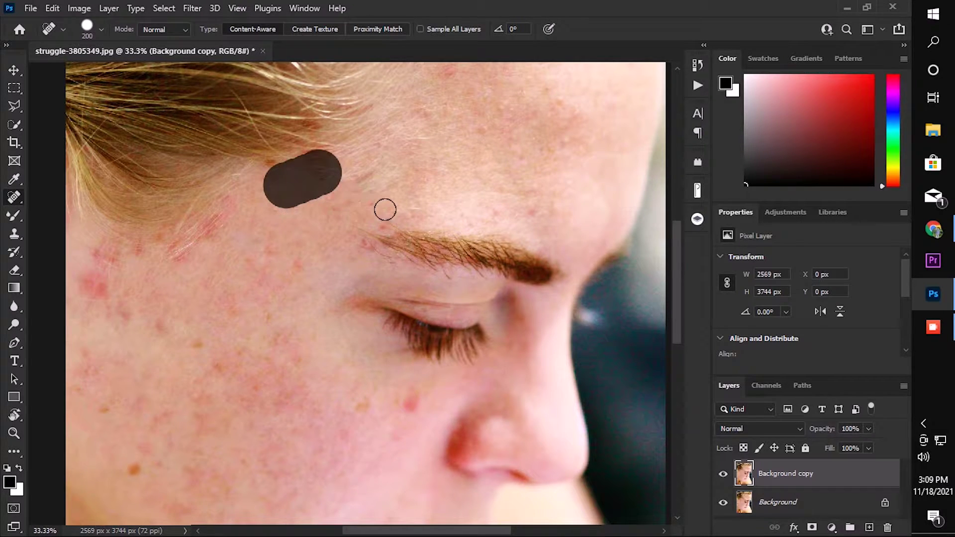
pyautogui.moveTo(473, 199); pyautogui.dragTo(366, 282)
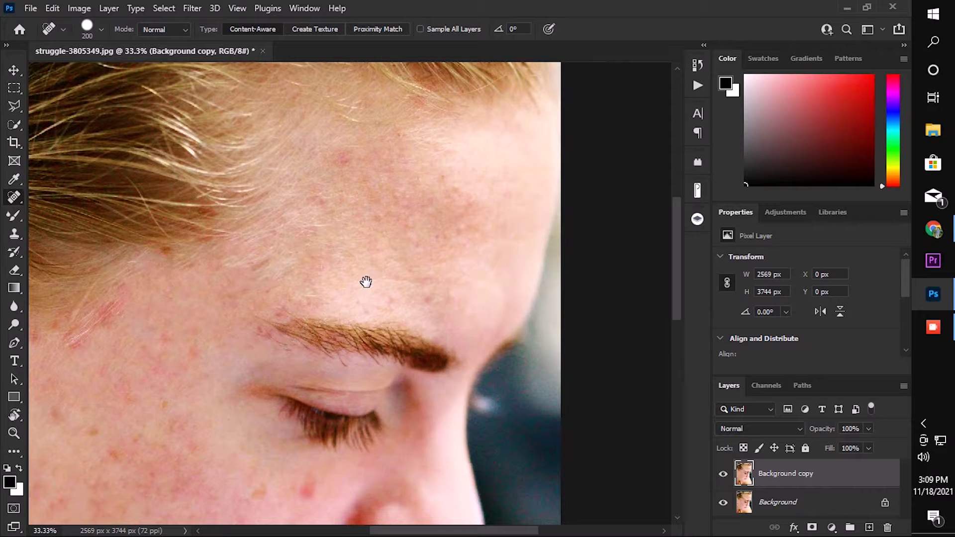
pyautogui.click(354, 166)
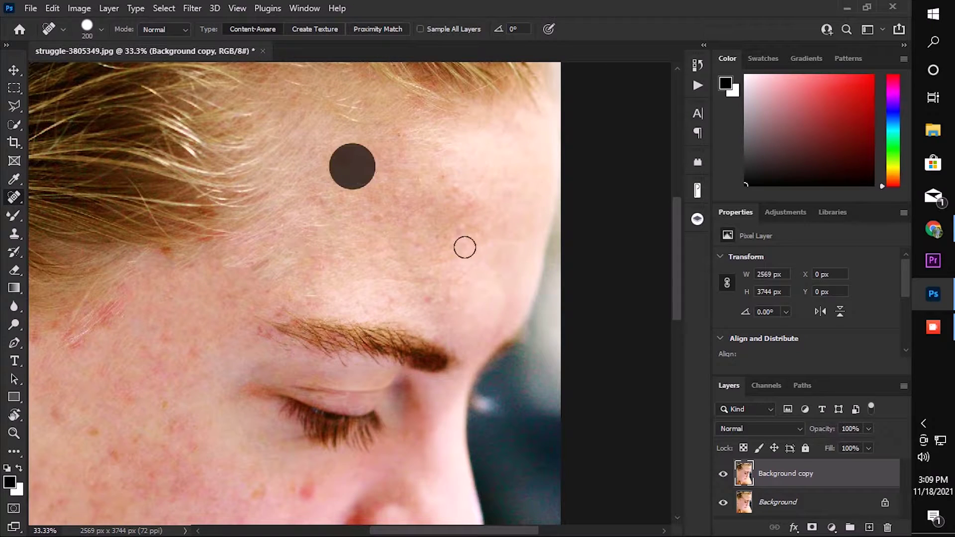
pyautogui.click(454, 311)
pyautogui.click(485, 222)
pyautogui.moveTo(464, 200); pyautogui.dragTo(484, 225)
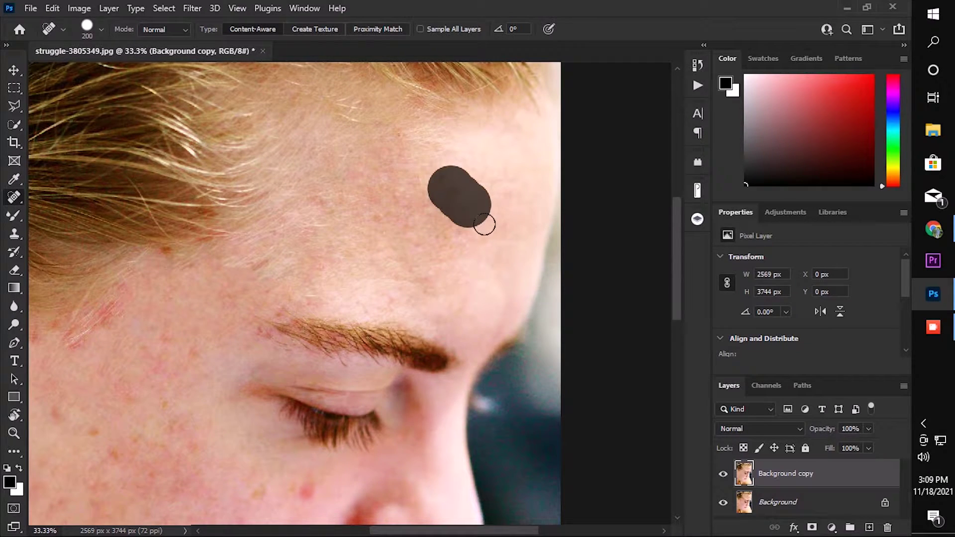
# Step: Heal the brown and red spots on the cheek, beside the nose and on the chin
pyautogui.moveTo(254, 422); pyautogui.dragTo(438, 124)
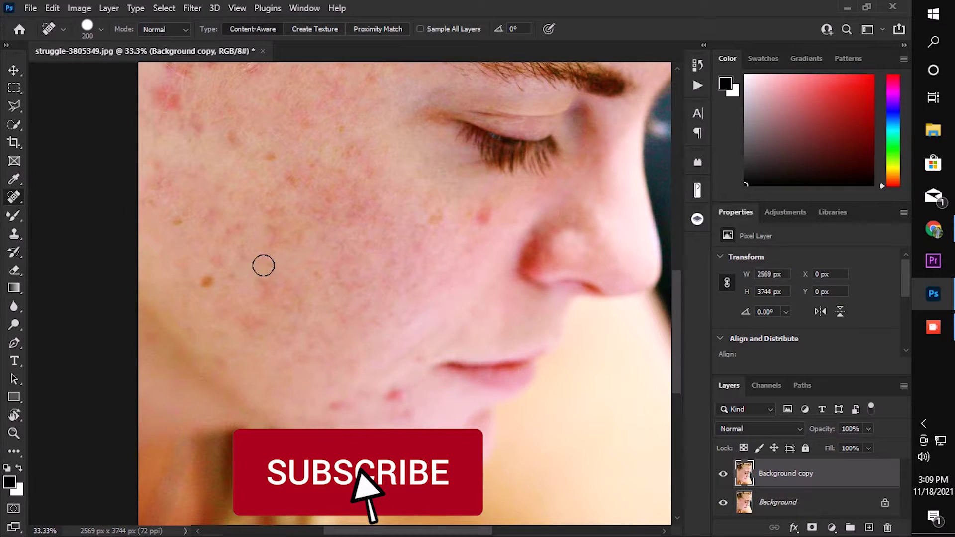
pyautogui.click(200, 288)
pyautogui.click(185, 219)
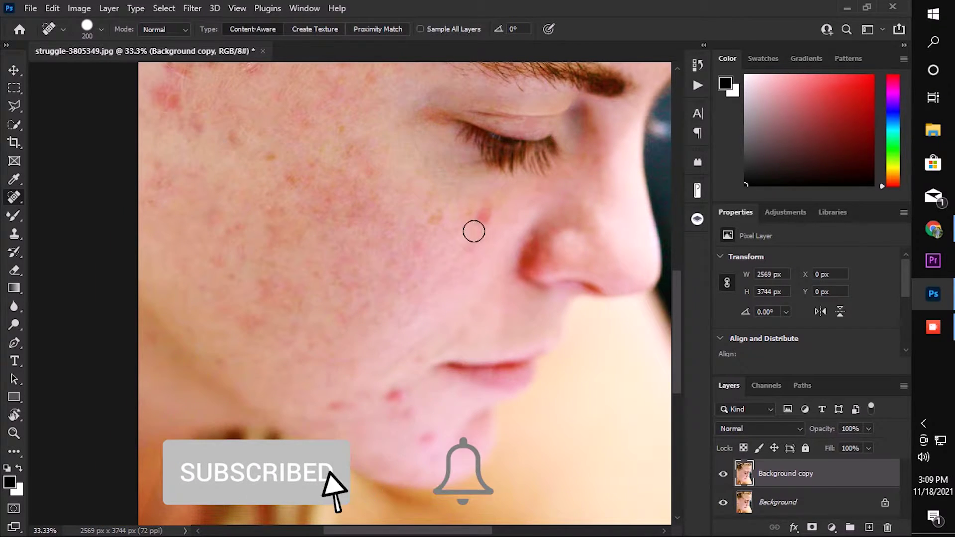
pyautogui.click(484, 219)
pyautogui.press('[')
pyautogui.press('[')
pyautogui.click(439, 220)
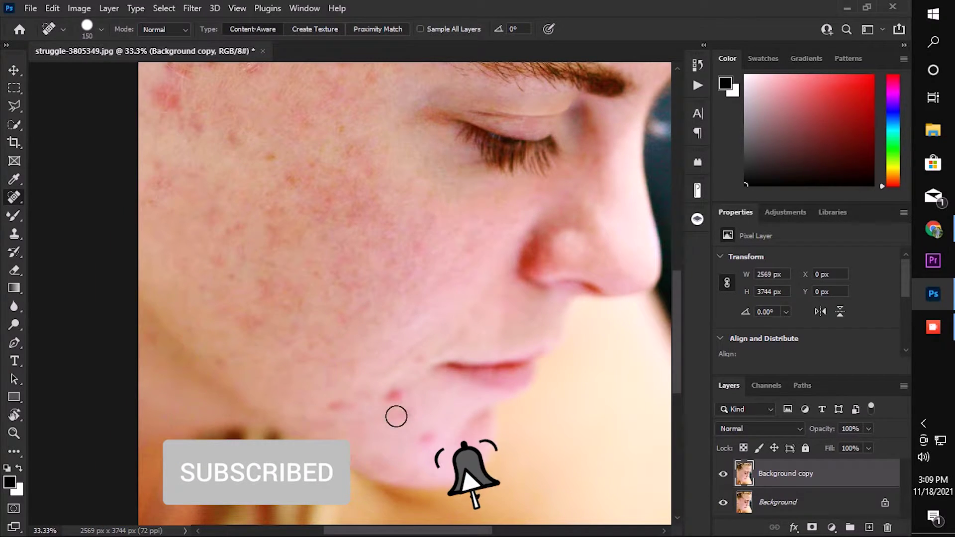
pyautogui.click(392, 393)
pyautogui.click(427, 441)
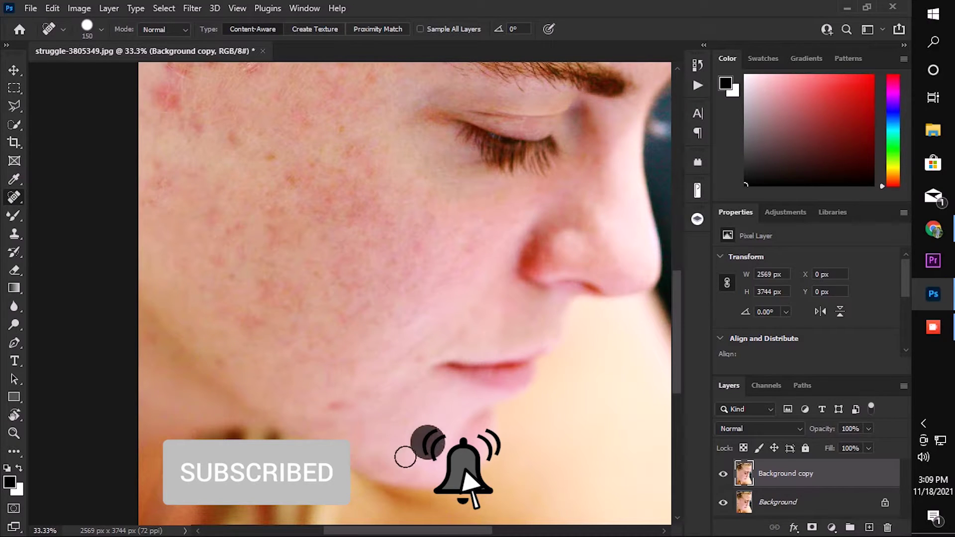
pyautogui.click(337, 412)
pyautogui.click(324, 435)
pyautogui.click(378, 405)
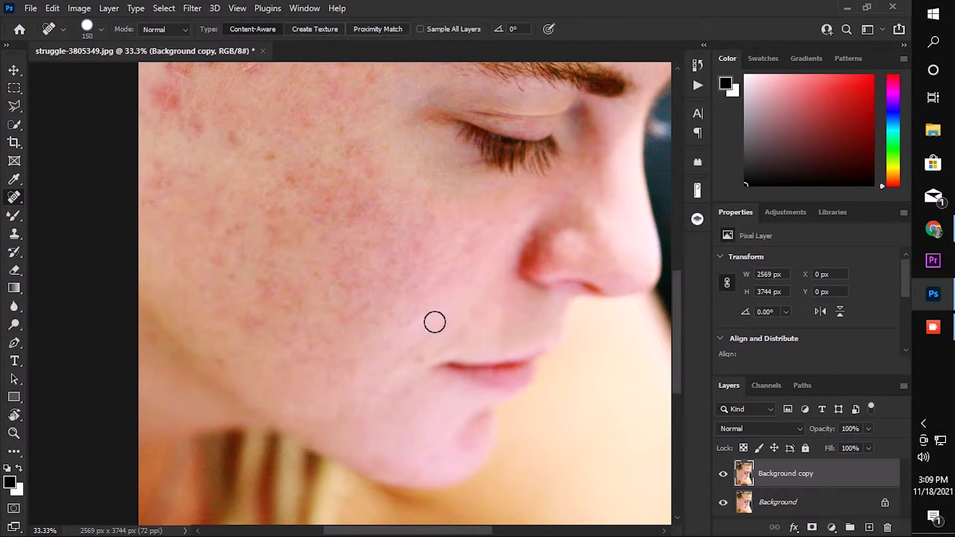
# Step: Heal the blemish above the eyebrow, zoom out, and hide Background copy to view the original
pyautogui.moveTo(311, 208)
pyautogui.mouseDown()
pyautogui.moveTo(323, 312)
pyautogui.moveTo(289, 318)
pyautogui.mouseUp()
pyautogui.moveTo(438, 119); pyautogui.dragTo(416, 152)
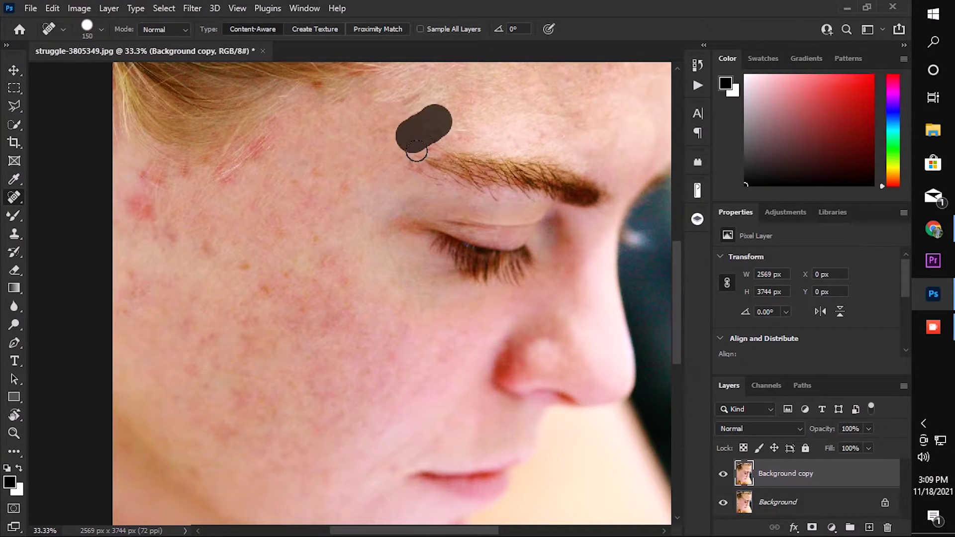
pyautogui.scroll(-2, 431, 321)
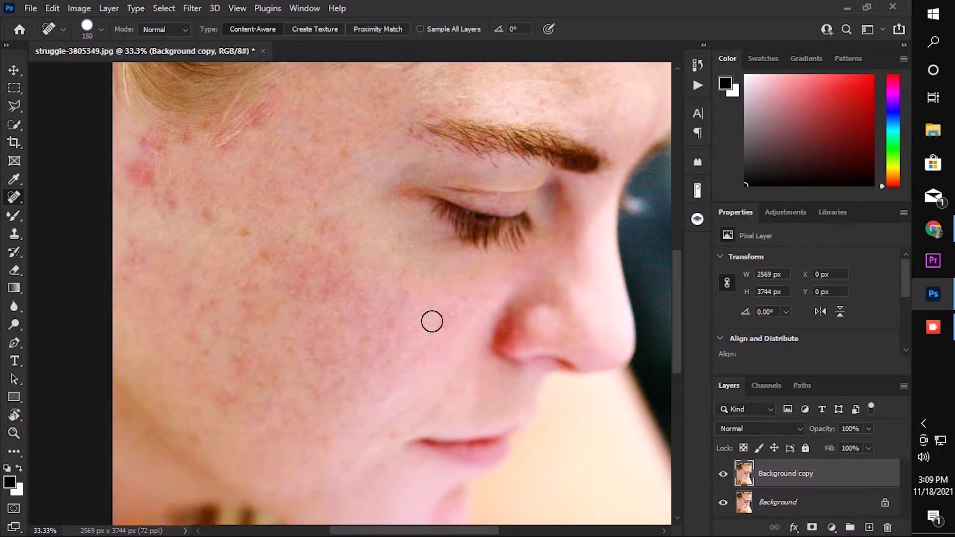
pyautogui.scroll(4, 432, 322)
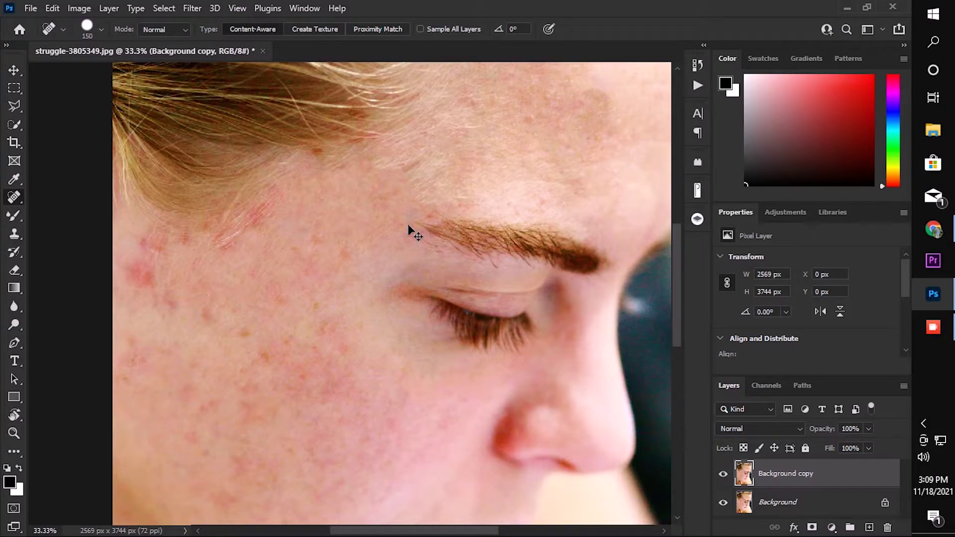
pyautogui.scroll(-2, 408, 228)
pyautogui.moveTo(422, 338); pyautogui.dragTo(422, 308)
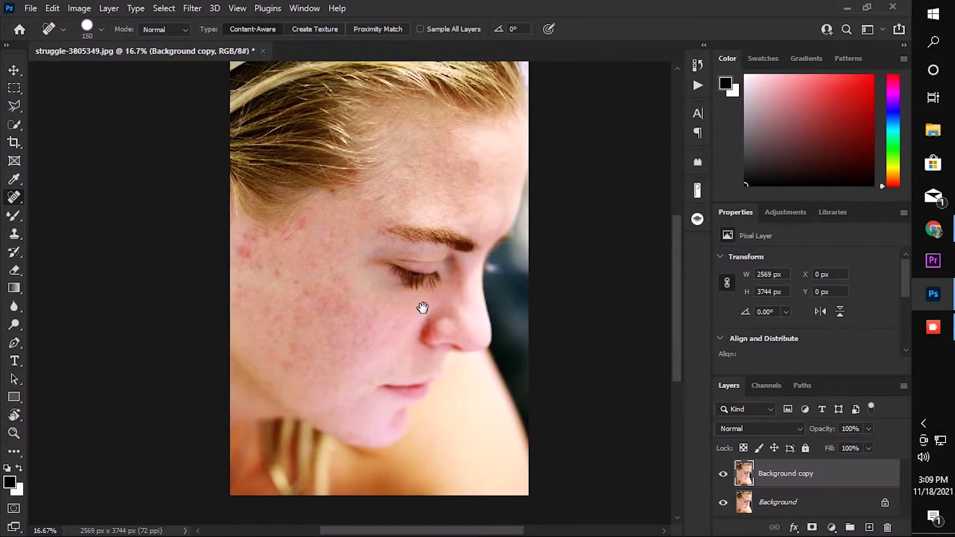
pyautogui.scroll(1, 418, 312)
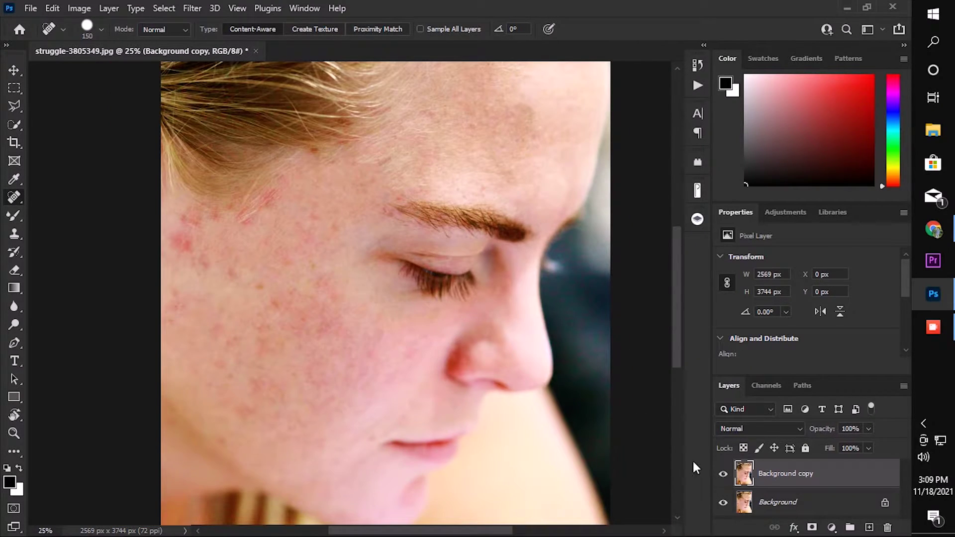
pyautogui.click(724, 476)
# Step: Toggle Background copy visibility to compare, leaving the retouched layer showing
pyautogui.click(724, 475)
pyautogui.click(724, 475)
pyautogui.click(724, 475)
pyautogui.click(724, 475)
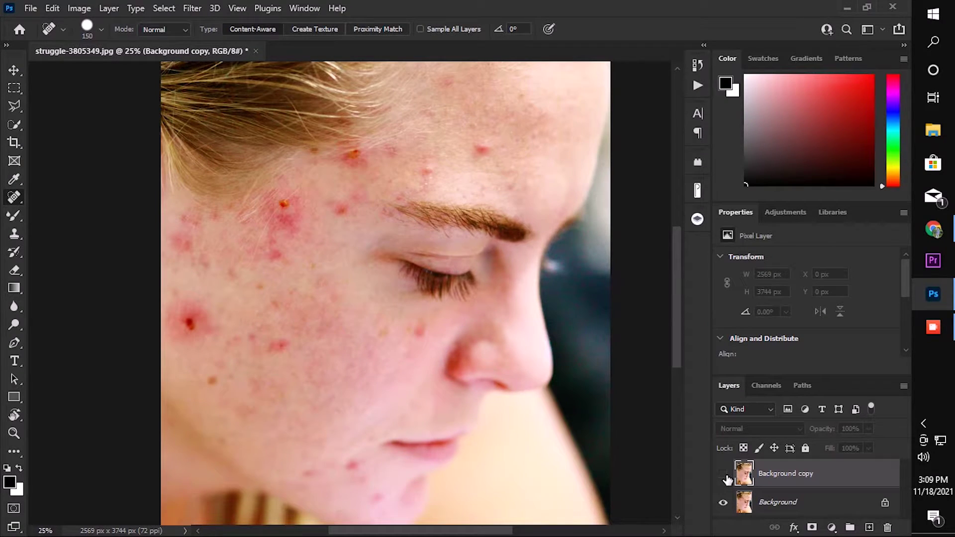
pyautogui.click(724, 475)
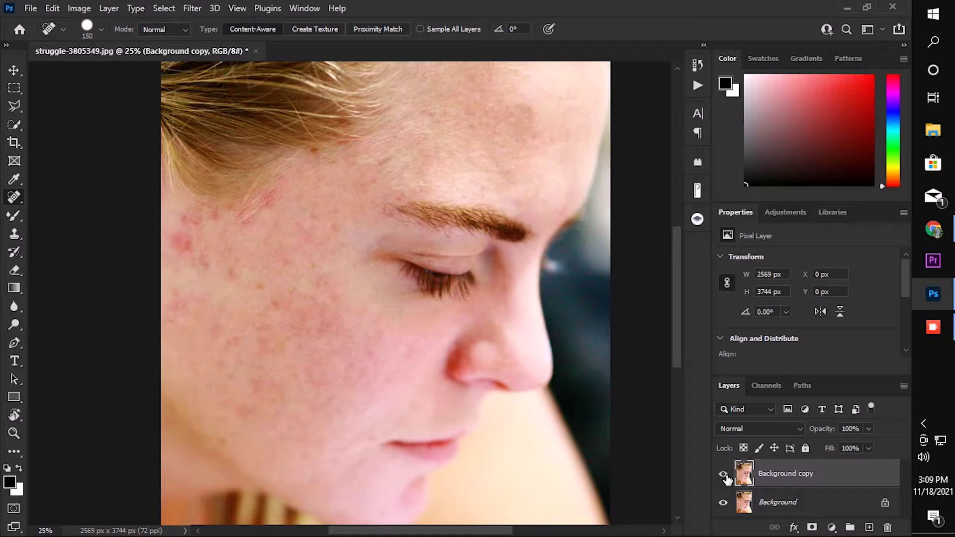
pyautogui.rightClick(16, 197)
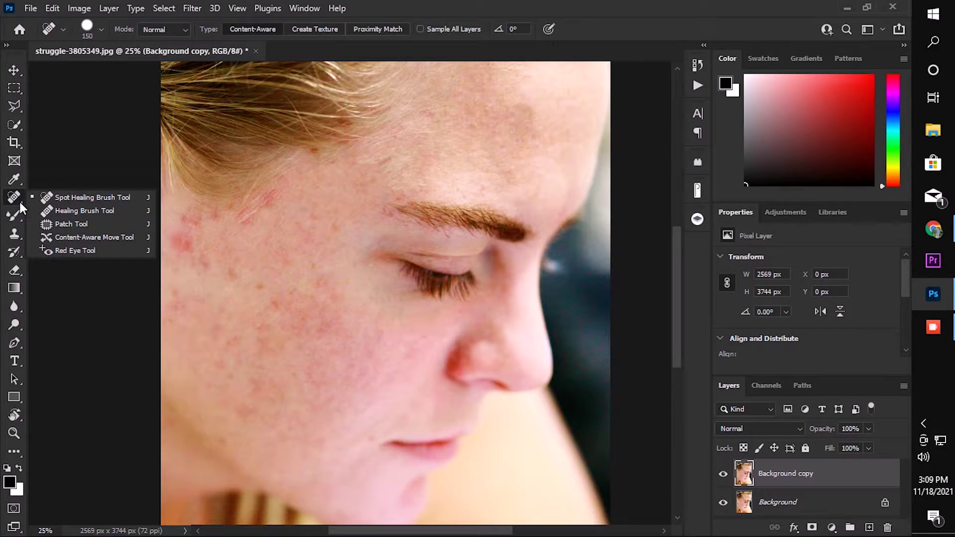
# Step: Select the Mixer Brush with the Custom preset, keeping its current paint colour
pyautogui.click(12, 217)
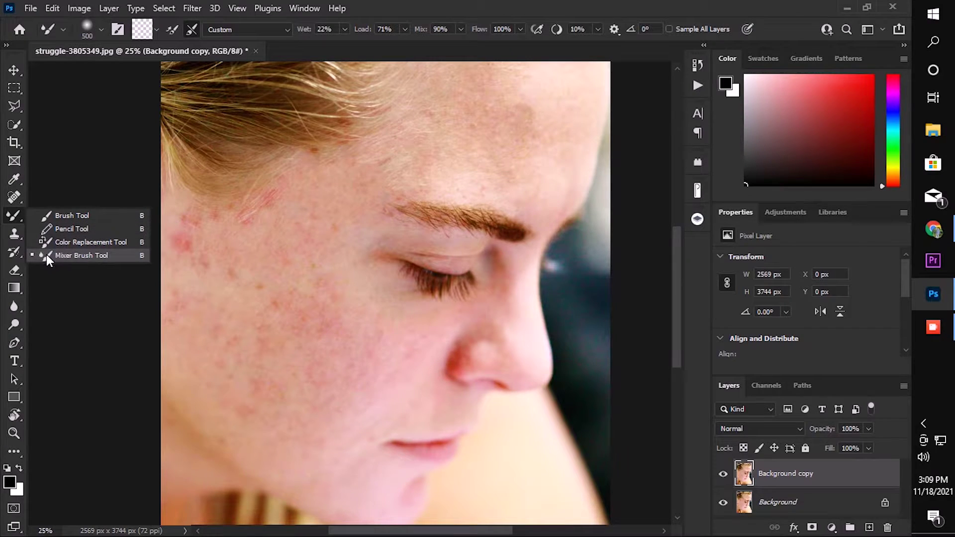
pyautogui.click(79, 253)
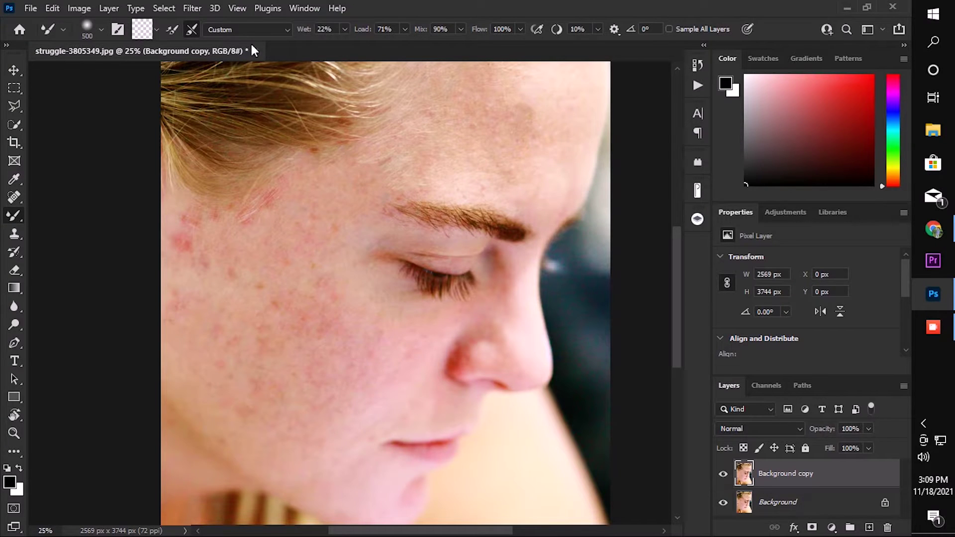
pyautogui.click(236, 34)
pyautogui.click(234, 45)
pyautogui.click(146, 30)
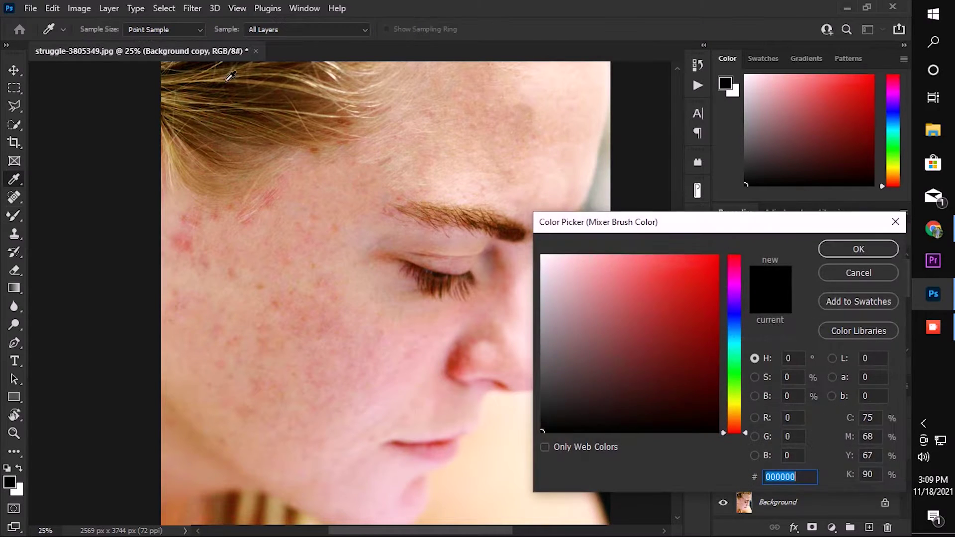
pyautogui.click(872, 271)
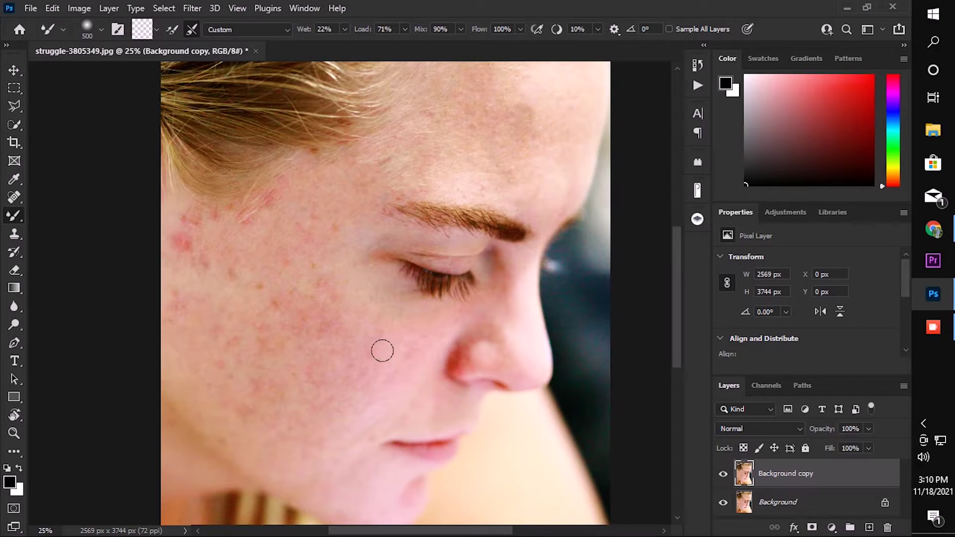
# Step: Zoom in, set a 300 px Soft Round brush, and smooth the blotchy skin near the hairline
pyautogui.hotkey('ctrl', '+')
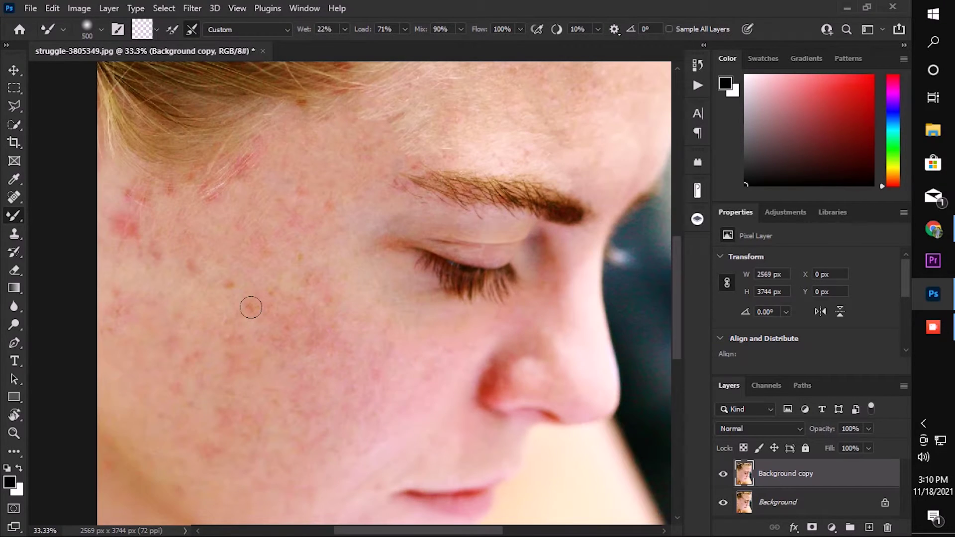
pyautogui.moveTo(243, 371); pyautogui.dragTo(325, 333)
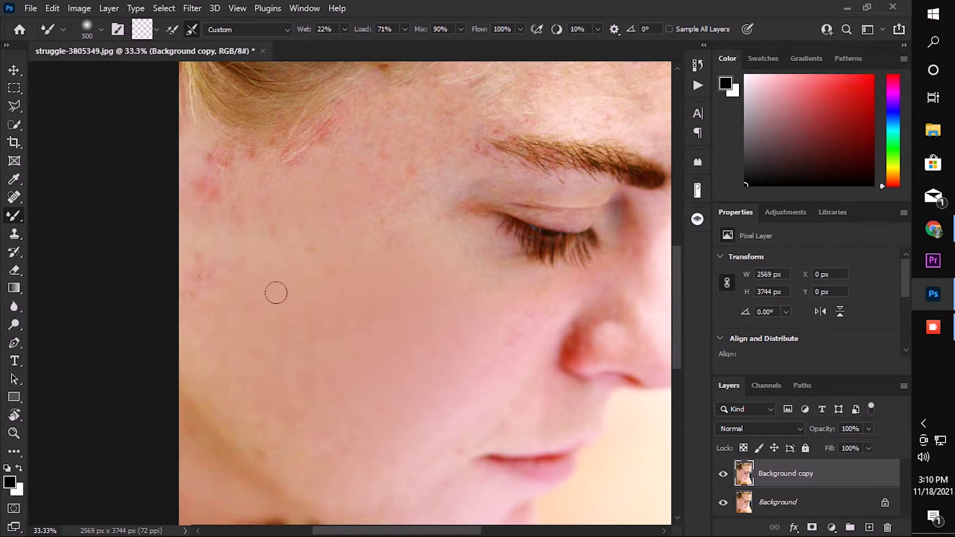
pyautogui.rightClick(377, 252)
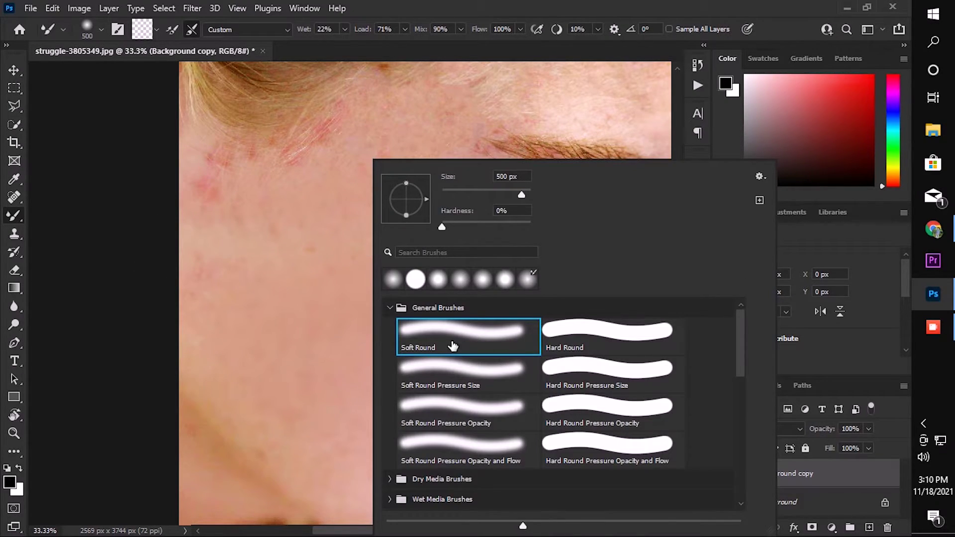
pyautogui.press('Return')
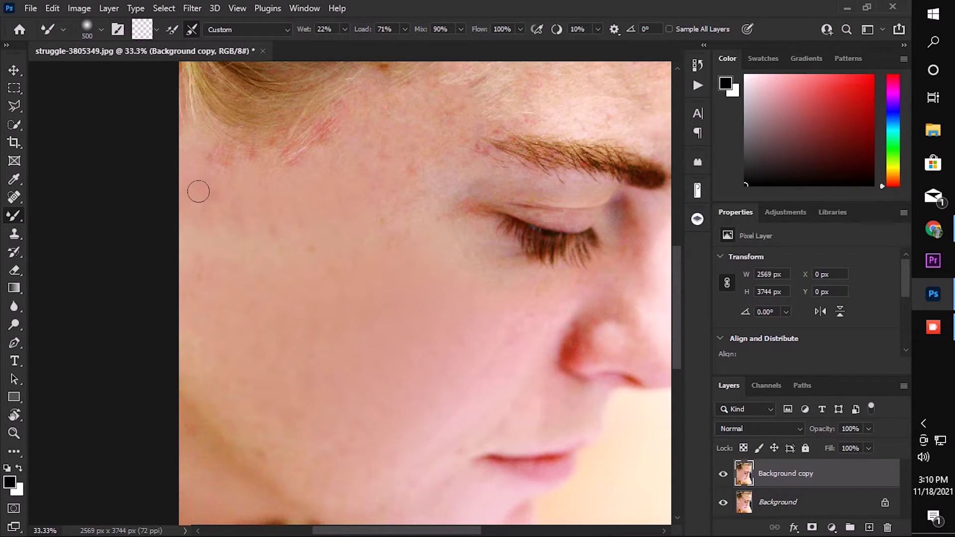
pyautogui.press('[')
pyautogui.press('[')
pyautogui.moveTo(337, 151)
pyautogui.mouseDown()
pyautogui.moveTo(383, 116)
pyautogui.moveTo(318, 156)
pyautogui.moveTo(193, 192)
pyautogui.moveTo(186, 151)
pyautogui.moveTo(212, 166)
pyautogui.moveTo(322, 183)
pyautogui.moveTo(278, 201)
pyautogui.mouseUp()
# Step: Reselect the Mixer Brush at 400 px and smooth the blotchy forehead patch
pyautogui.moveTo(596, 344); pyautogui.dragTo(488, 359)
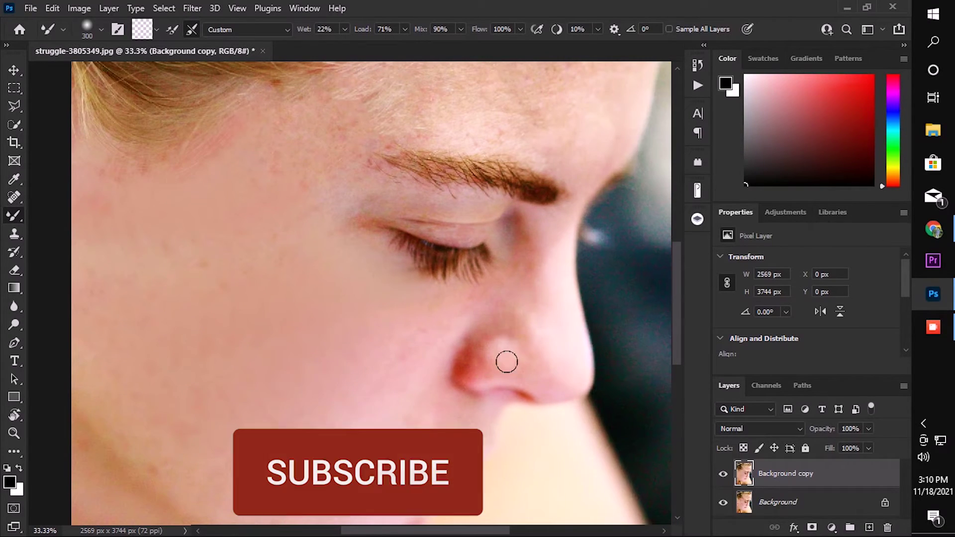
pyautogui.press('p')
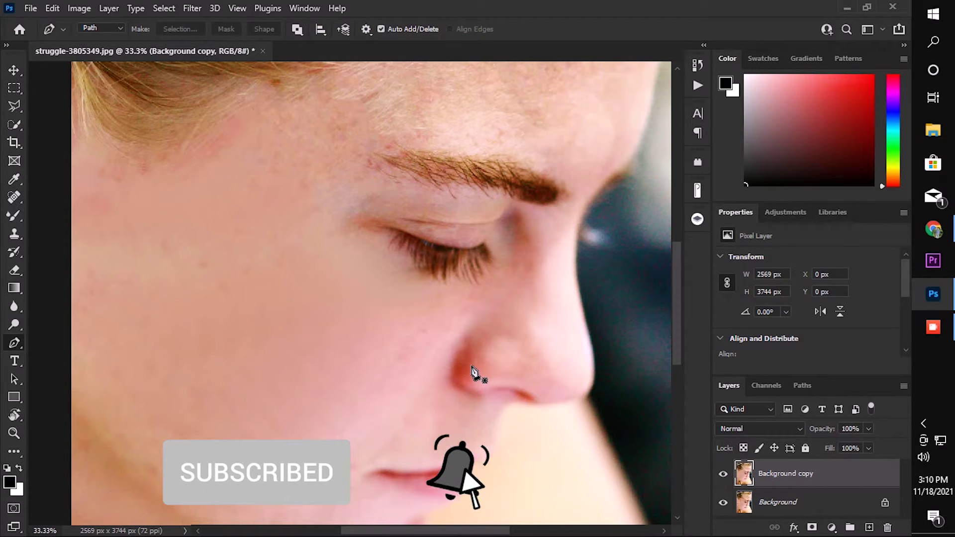
pyautogui.press('b')
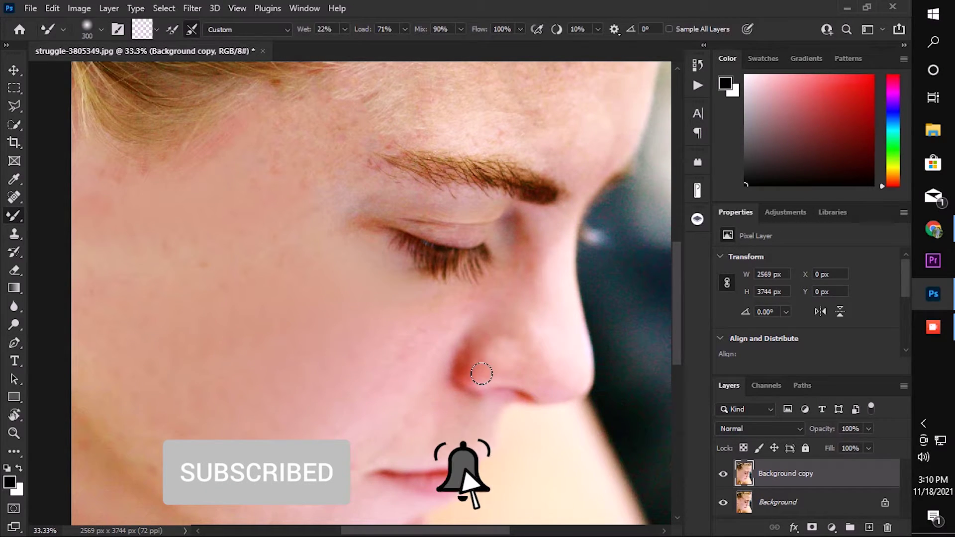
pyautogui.press('[')
pyautogui.press('[')
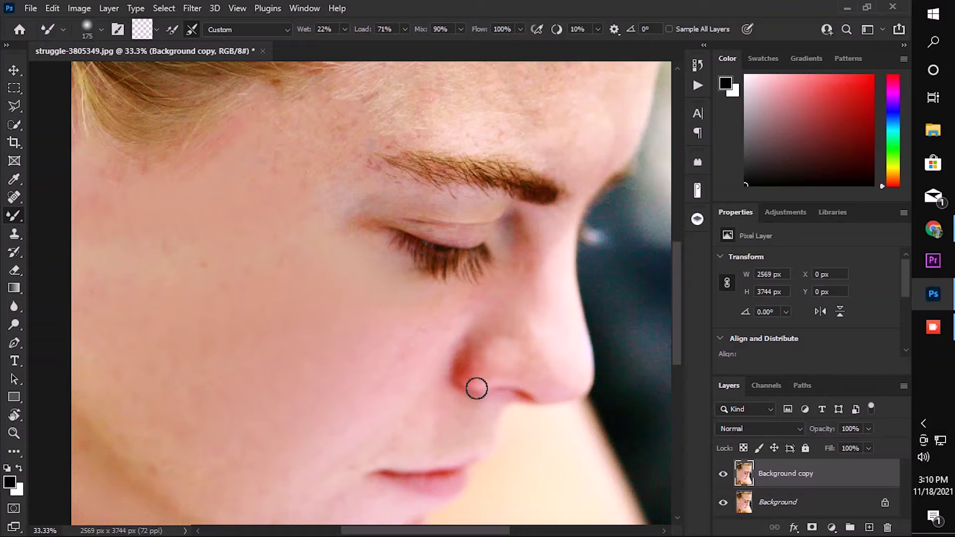
pyautogui.scroll(3, 465, 348)
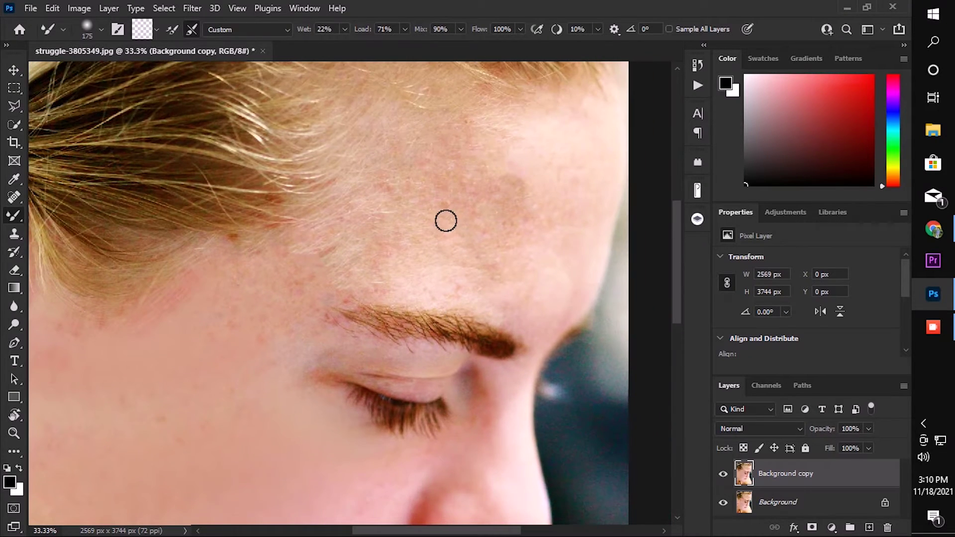
pyautogui.press(']')
pyautogui.press(']')
pyautogui.press(']')
pyautogui.press(']')
pyautogui.moveTo(512, 219); pyautogui.dragTo(523, 188)
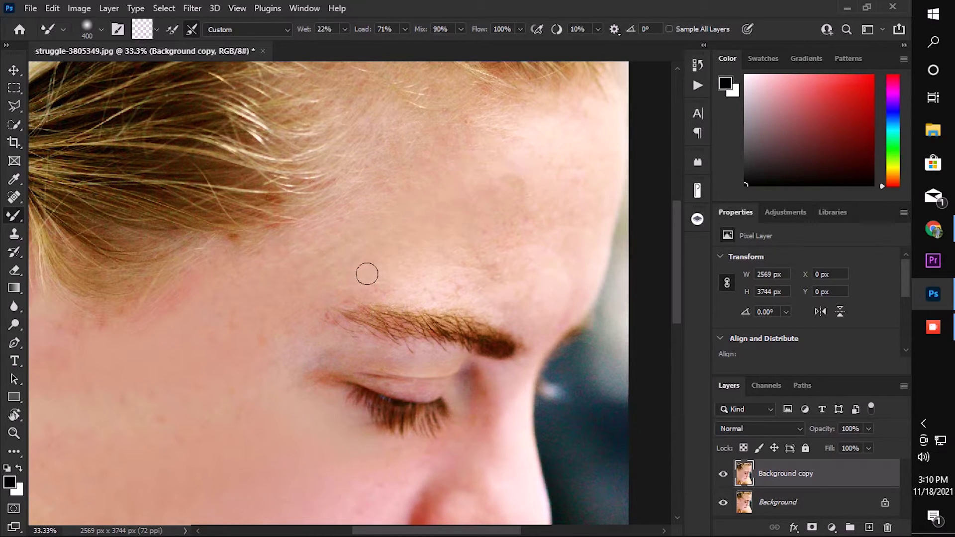
# Step: Smooth the eyelid crease at 300 px, then resize the brush to 125 px
pyautogui.press('[')
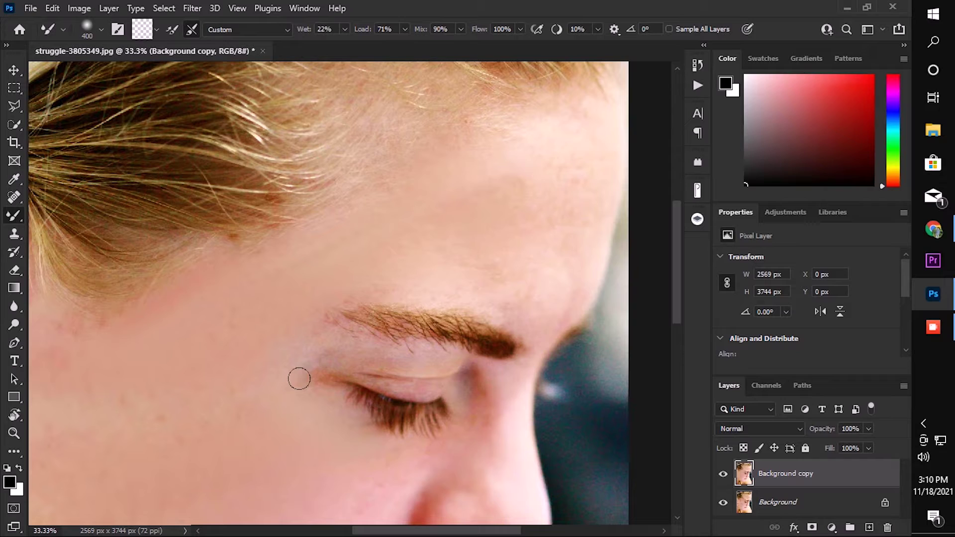
pyautogui.moveTo(325, 379); pyautogui.dragTo(356, 378)
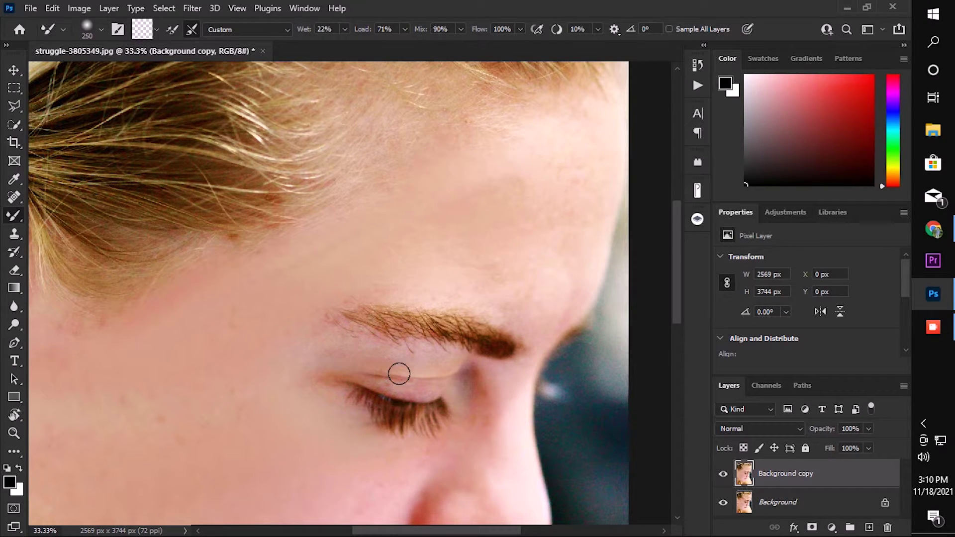
pyautogui.press('[')
pyautogui.press('[')
pyautogui.press('[')
pyautogui.press('[')
pyautogui.press('[')
pyautogui.press('[')
pyautogui.press(']')
pyautogui.press(']')
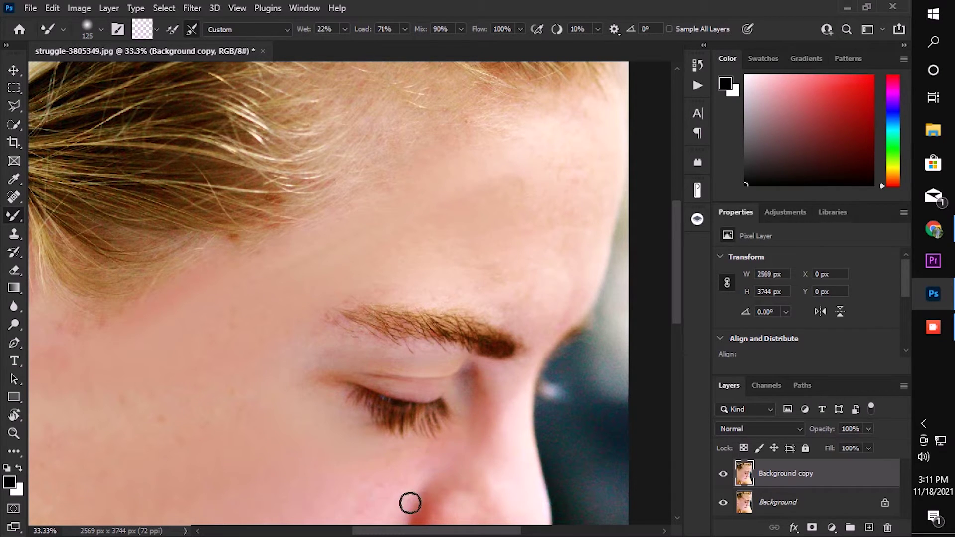
# Step: Sweep a 300 px Mixer Brush across the forehead and cheek, then resize it to 250 px
pyautogui.press(']')
pyautogui.press(']')
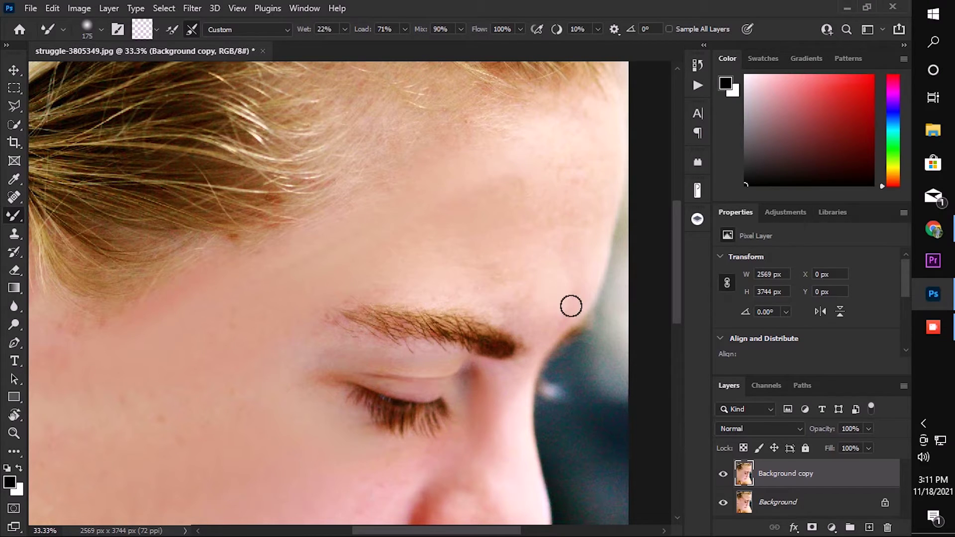
pyautogui.press(']')
pyautogui.press(']')
pyautogui.press(']')
pyautogui.moveTo(522, 202)
pyautogui.mouseDown()
pyautogui.moveTo(492, 246)
pyautogui.moveTo(485, 190)
pyautogui.moveTo(444, 204)
pyautogui.mouseUp()
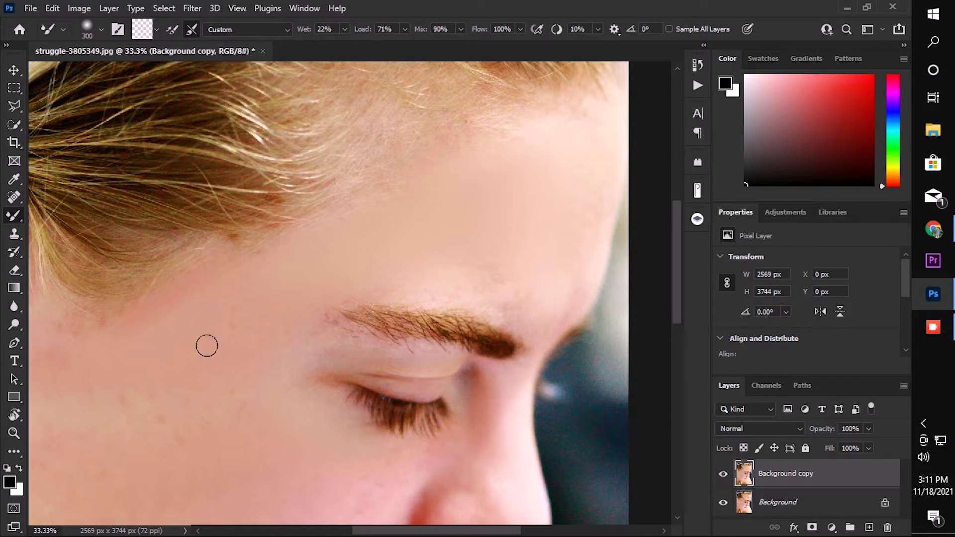
pyautogui.press('[')
pyautogui.press('[')
pyautogui.press('[')
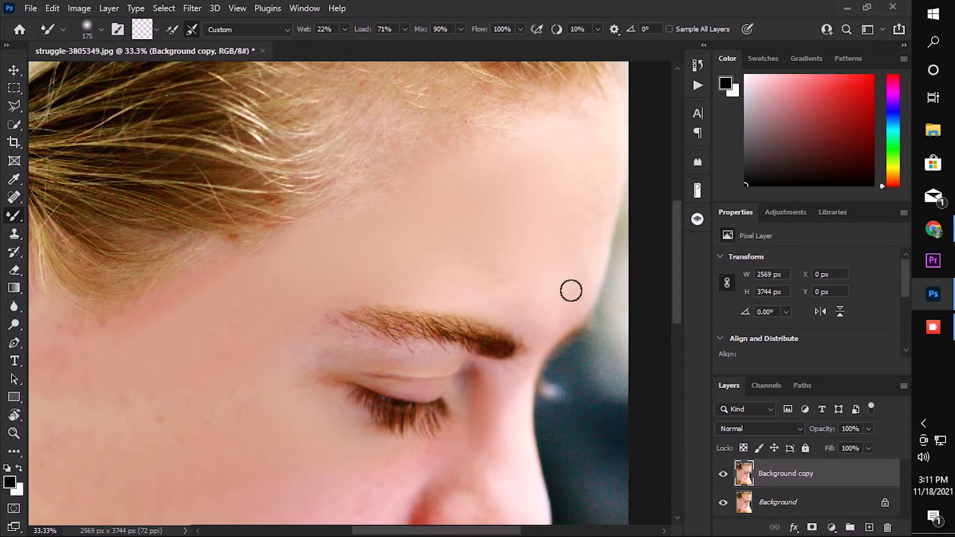
pyautogui.press(']')
pyautogui.press(']')
pyautogui.press(']')
pyautogui.moveTo(237, 277); pyautogui.dragTo(337, 190)
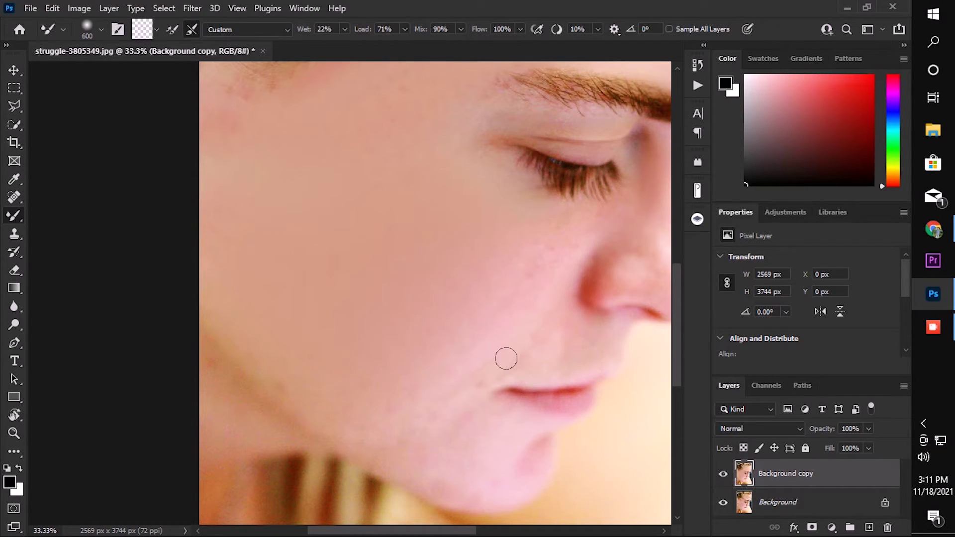
pyautogui.press('[')
pyautogui.press('[')
pyautogui.press('[')
pyautogui.press('[')
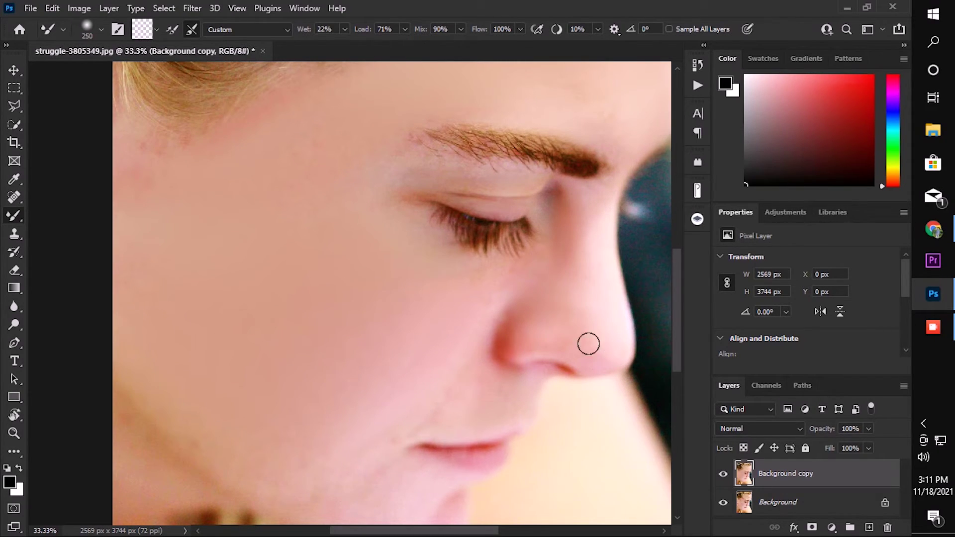
# Step: Zoom out to the full portrait and toggle Background copy off and on to compare
pyautogui.hotkey('ctrl', '-')
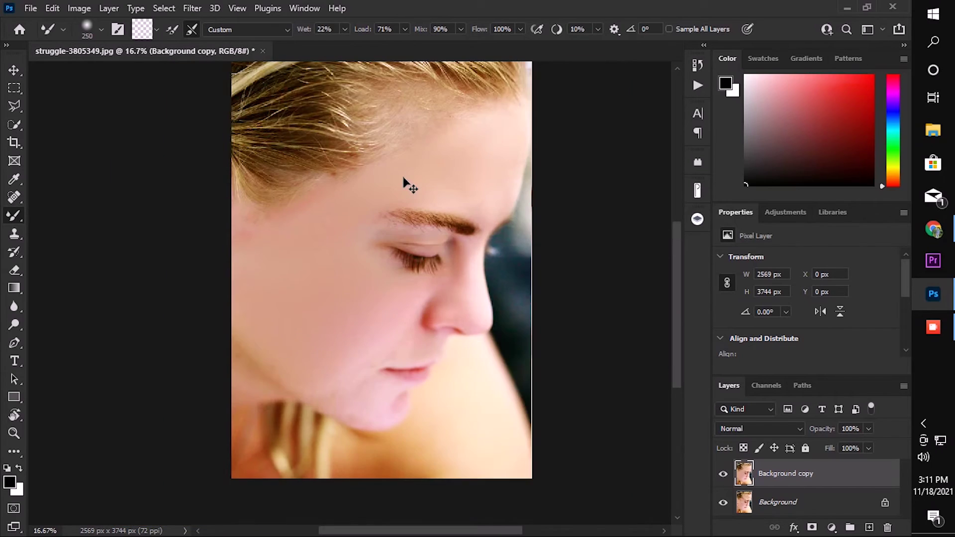
pyautogui.press(']')
pyautogui.press(']')
pyautogui.press(']')
pyautogui.press(']')
pyautogui.press(']')
pyautogui.press(']')
pyautogui.click(725, 478)
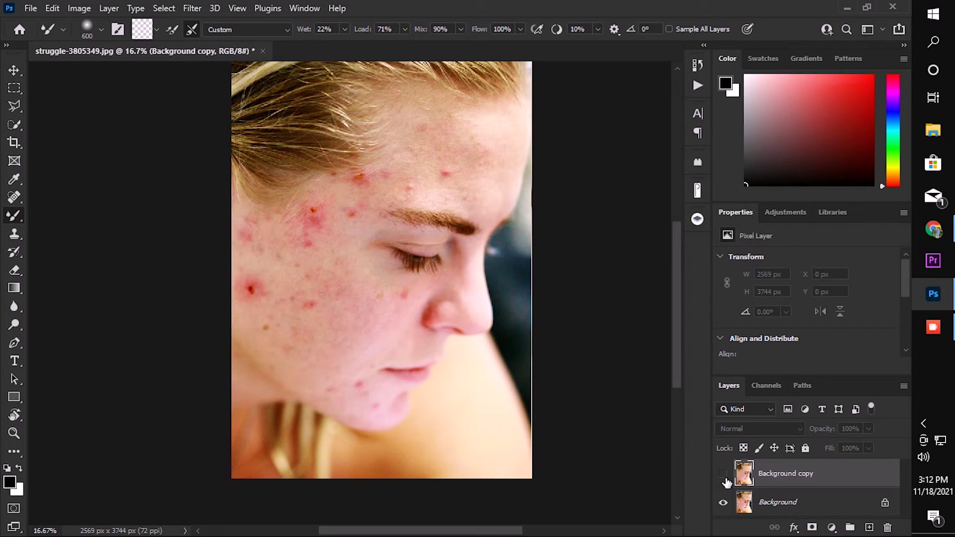
pyautogui.click(725, 479)
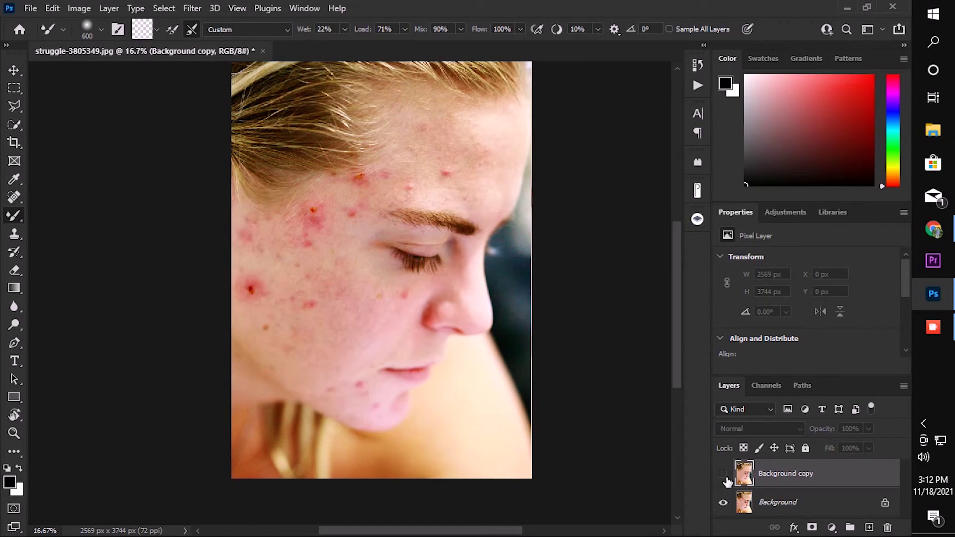